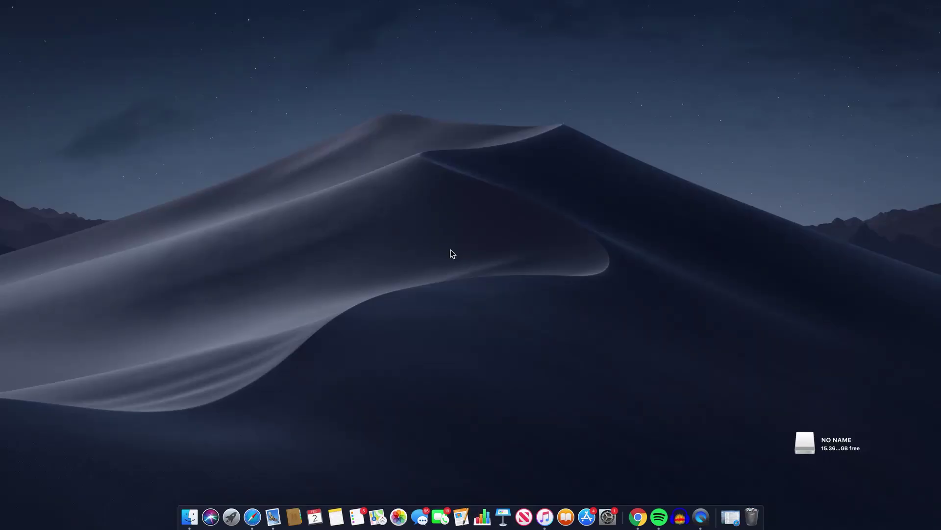
Find the Untitled video in the Trash and Put Back it to its original folder.
click(753, 525)
scroll(603, 310, down, 4)
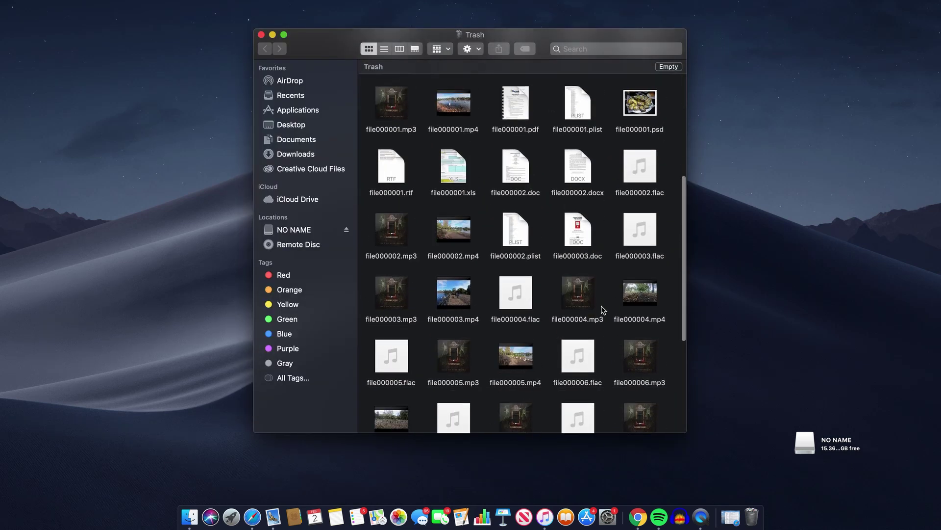
scroll(603, 310, down, 5)
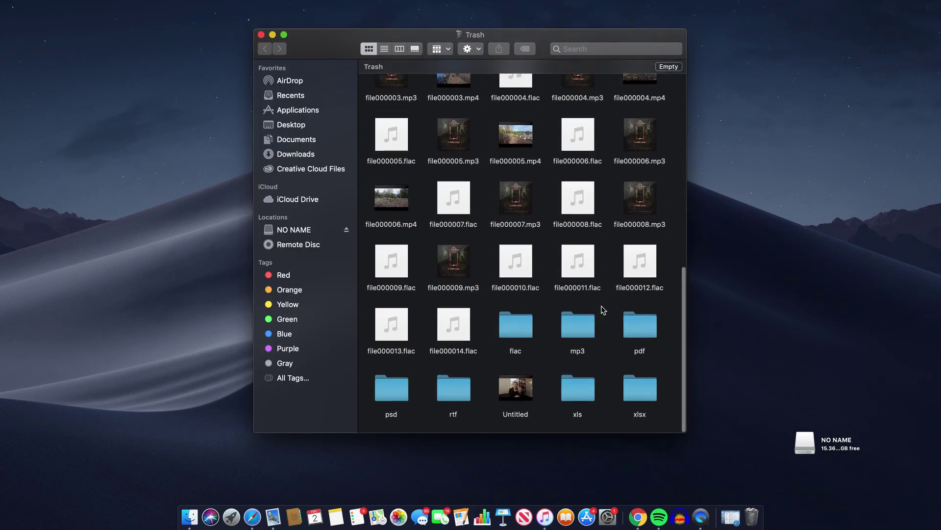
scroll(603, 309, up, 2)
scroll(603, 310, down, 2)
click(530, 389)
right_click(531, 389)
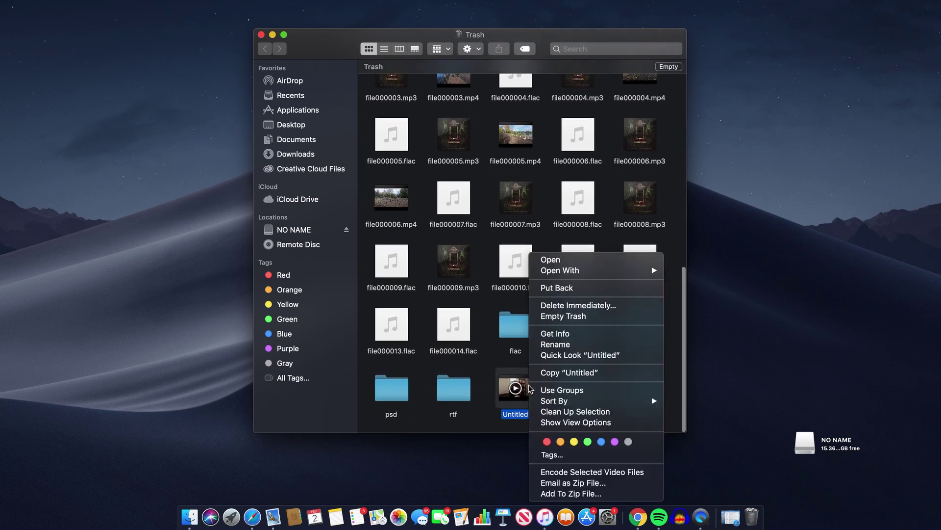
click(555, 288)
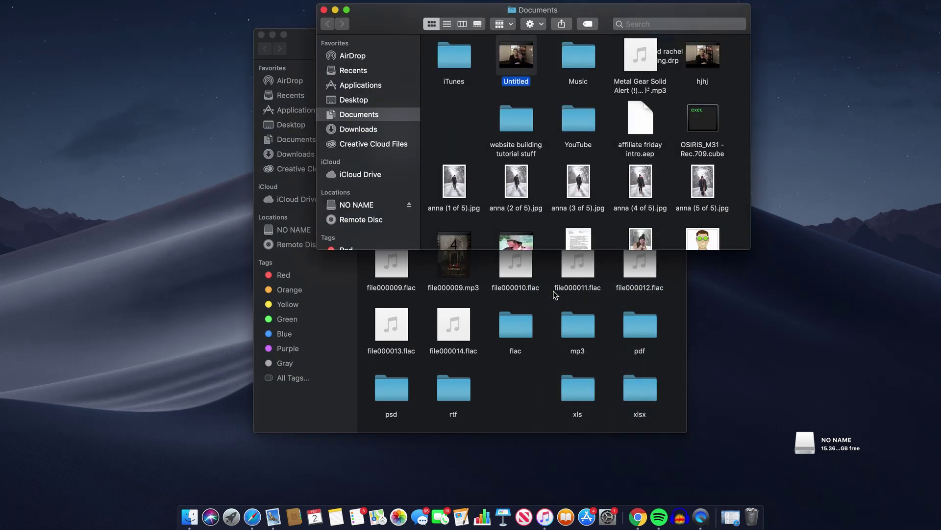
Preview the restored Untitled video in the Documents folder.
scroll(552, 123, up, 3)
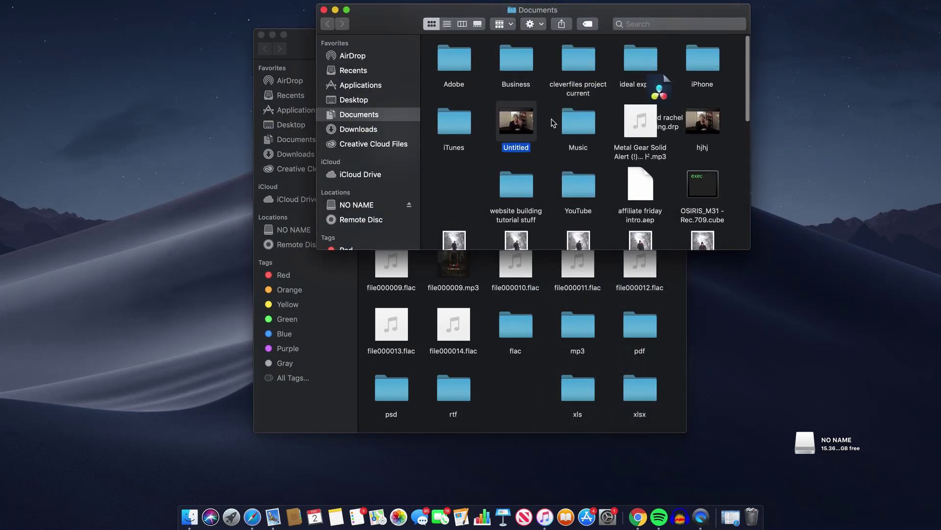
click(532, 131)
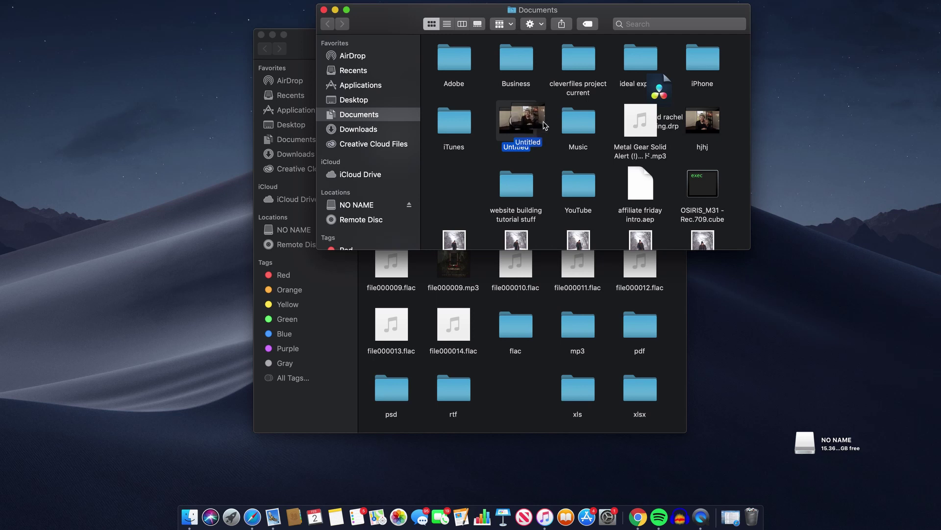
click(544, 153)
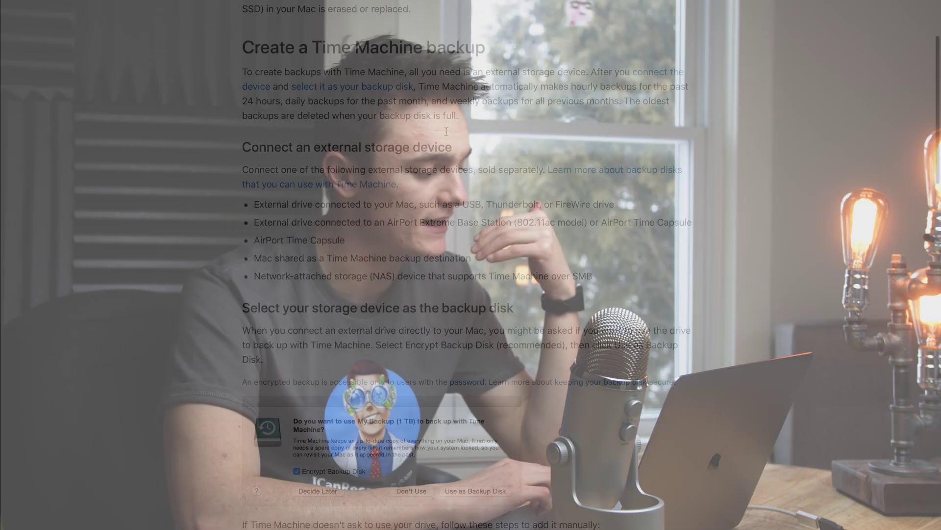
Read Apple's guide on choosing a Time Machine backup disk, then launch Time Machine.
scroll(446, 131, down, 5)
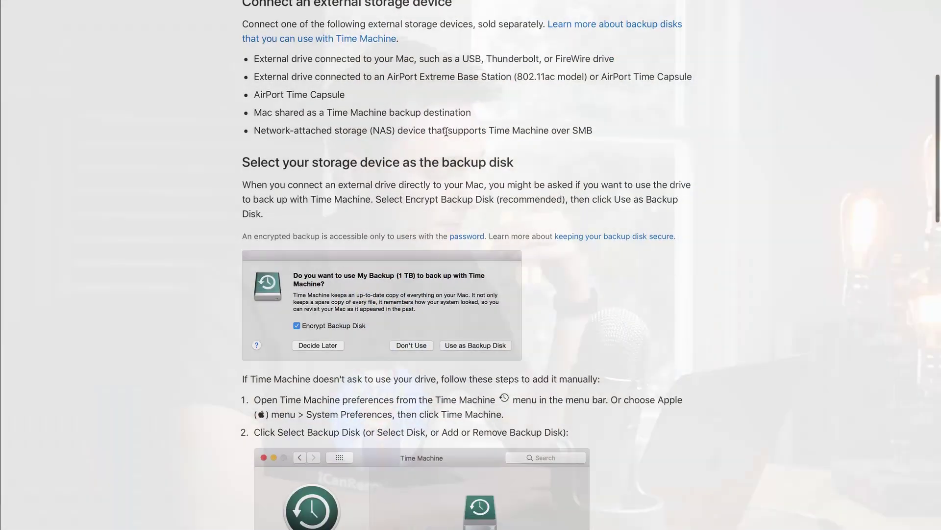
scroll(446, 134, down, 8)
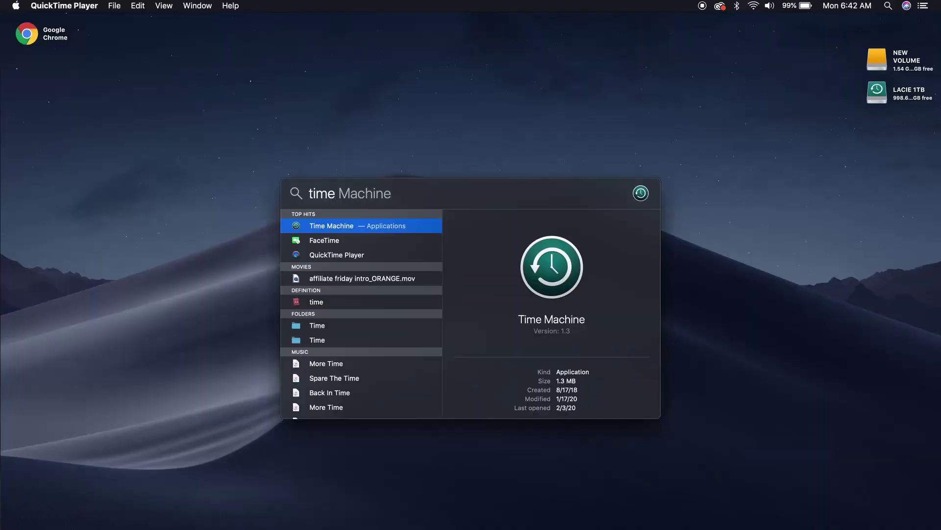
key(Escape)
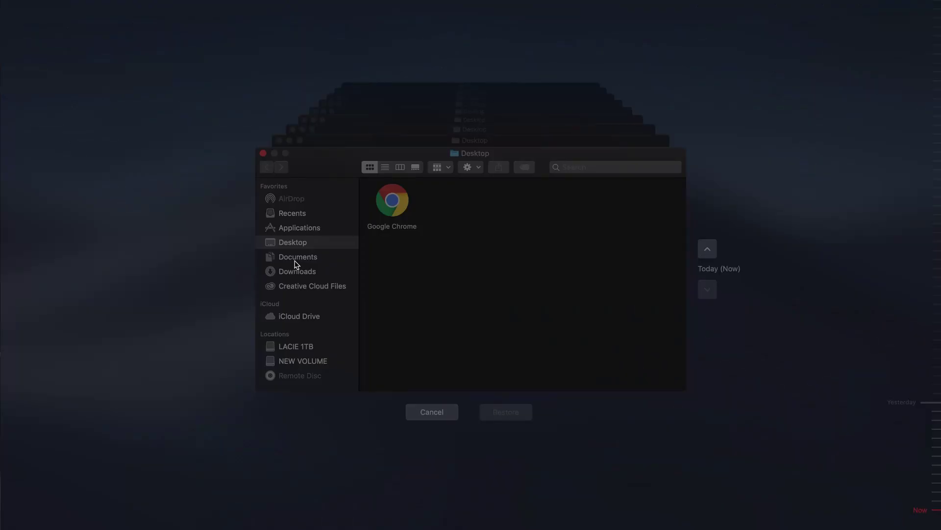
Restore the YouTube folder from the Documents folder in yesterday's 11:28 AM backup.
click(298, 260)
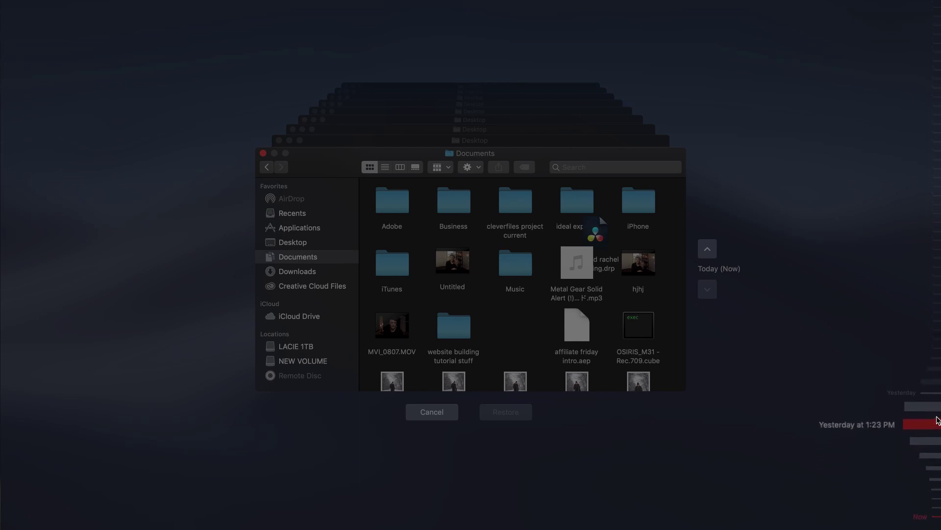
click(936, 414)
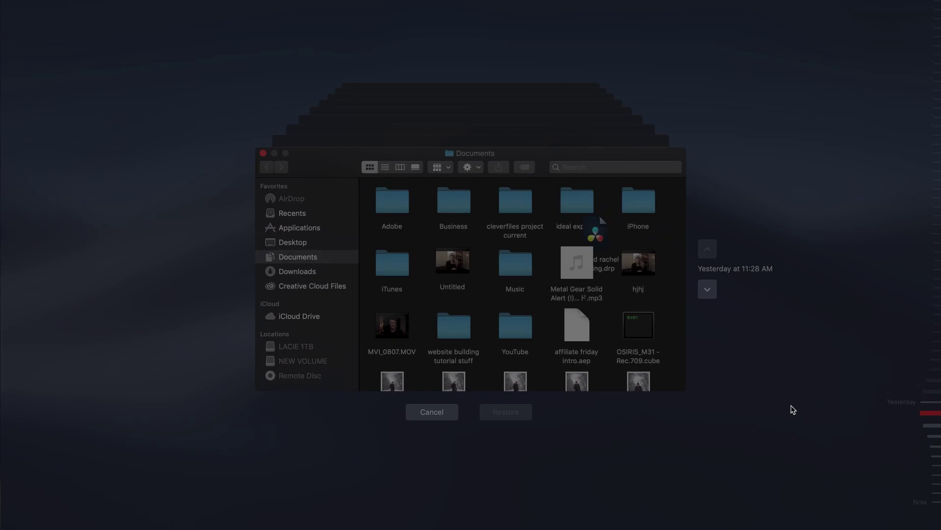
click(519, 337)
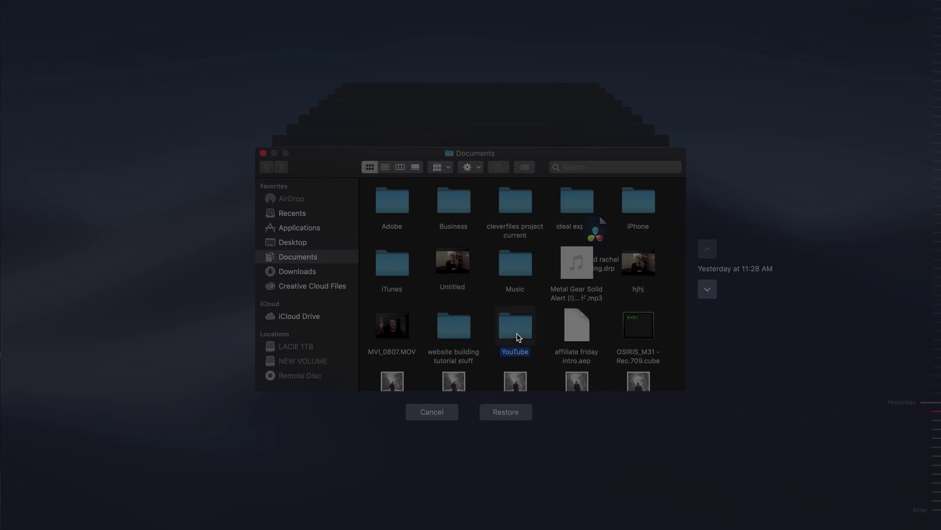
click(506, 412)
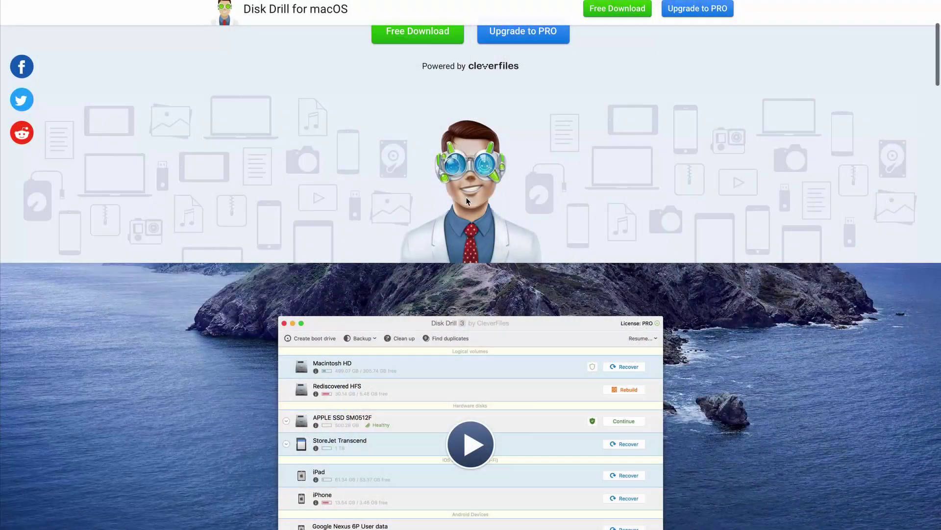
Scroll the Disk Drill for macOS page to review its recovery features and free disk tools.
scroll(466, 201, down, 10)
scroll(467, 201, down, 9)
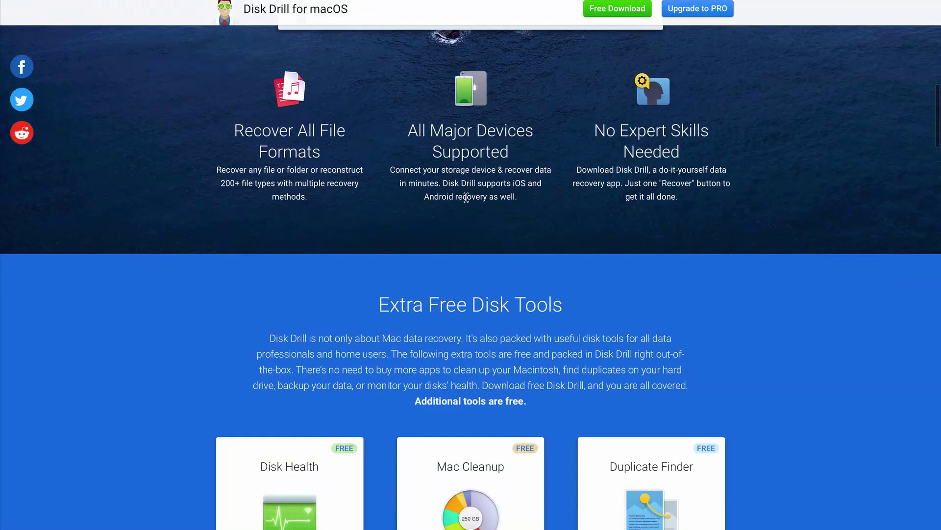
scroll(466, 201, down, 8)
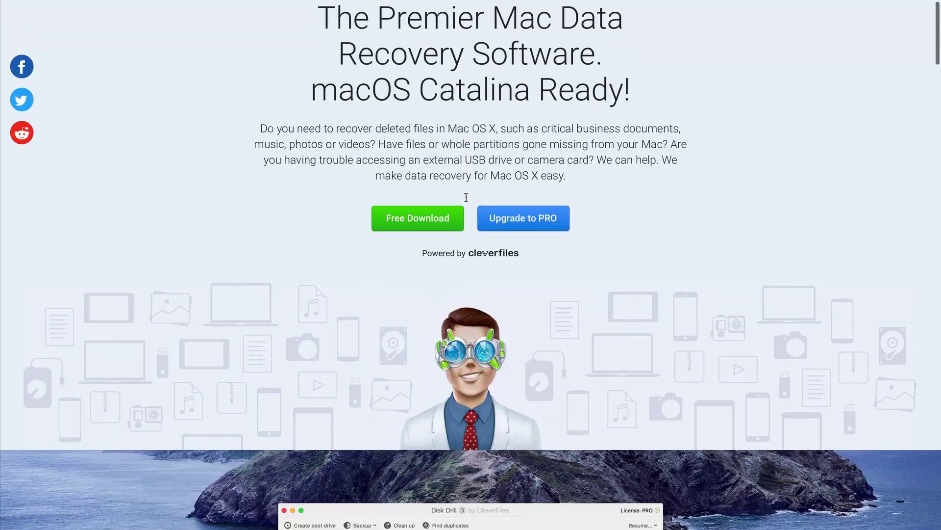
scroll(466, 198, down, 4)
scroll(466, 197, down, 10)
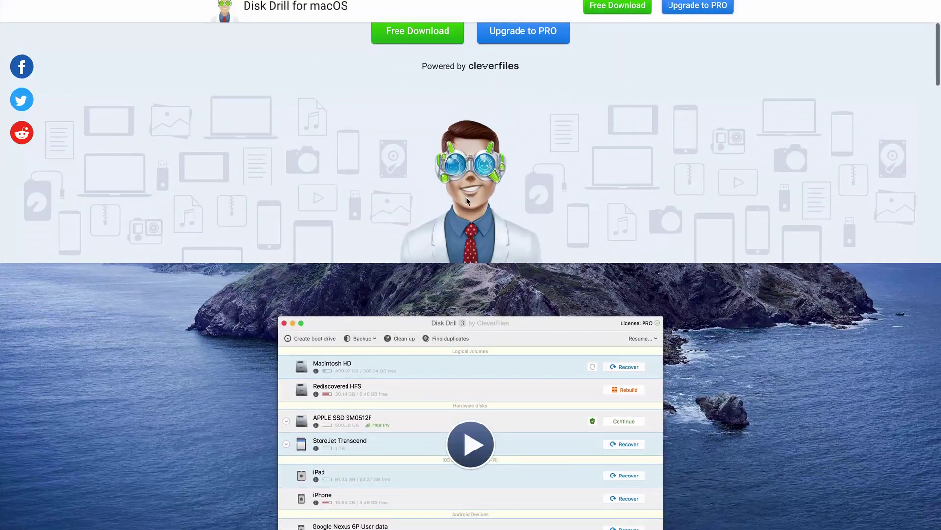
scroll(466, 197, down, 6)
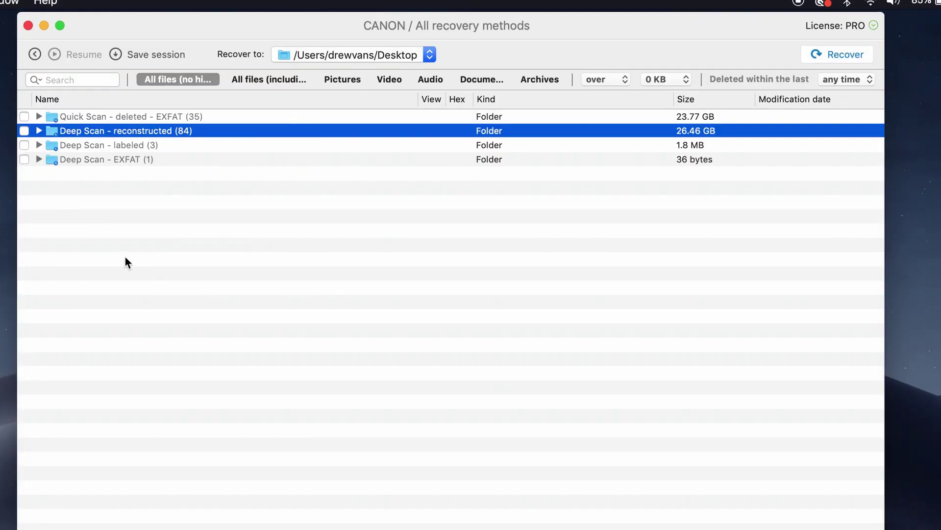
Expand the Deep Scan labeled Video results and preview the Dig Dug 16.50.16.05.mp4 clip.
click(39, 148)
click(77, 146)
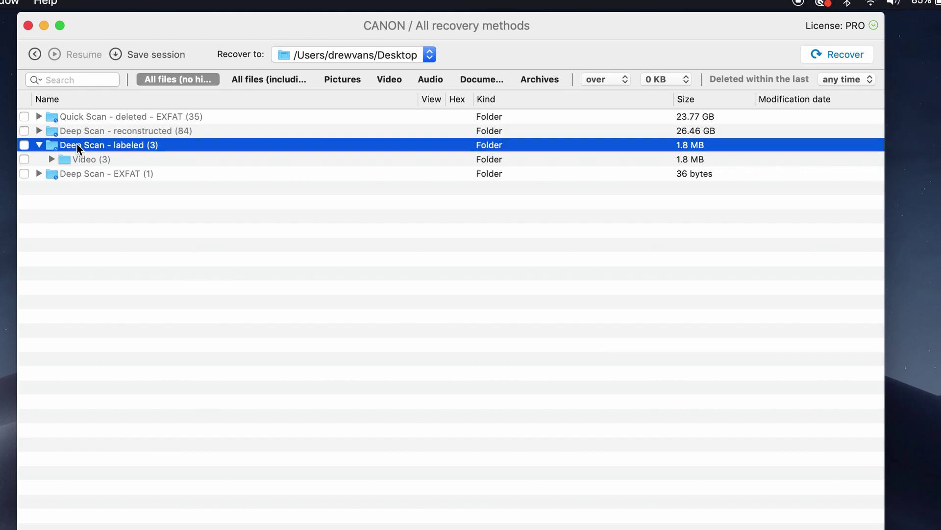
click(51, 159)
click(64, 174)
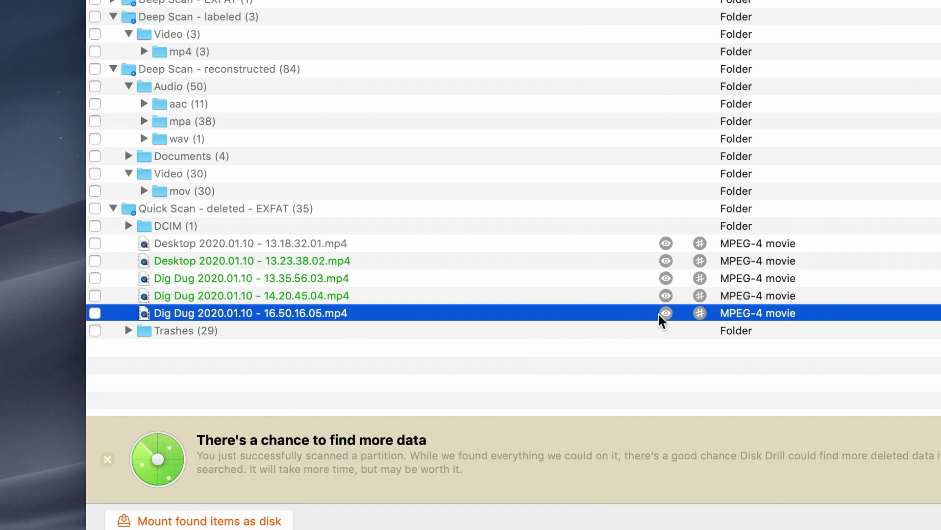
click(666, 313)
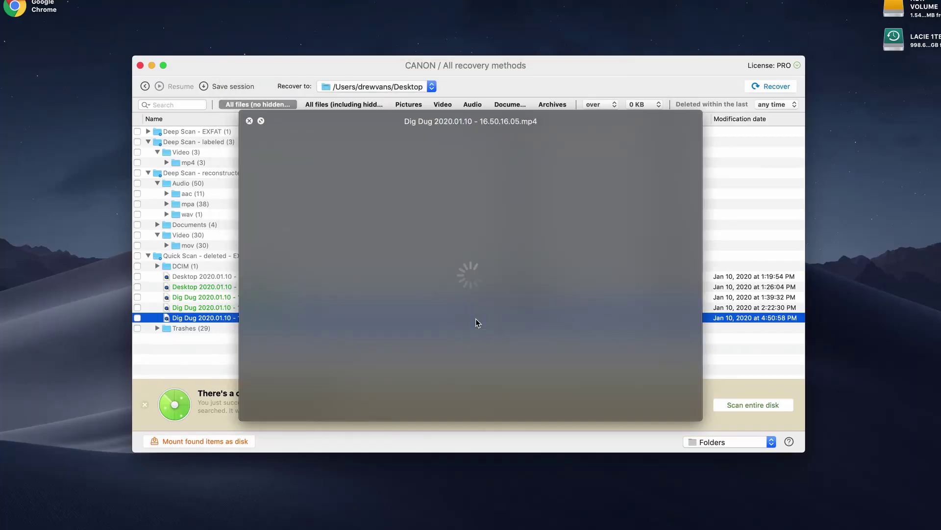
click(44, 512)
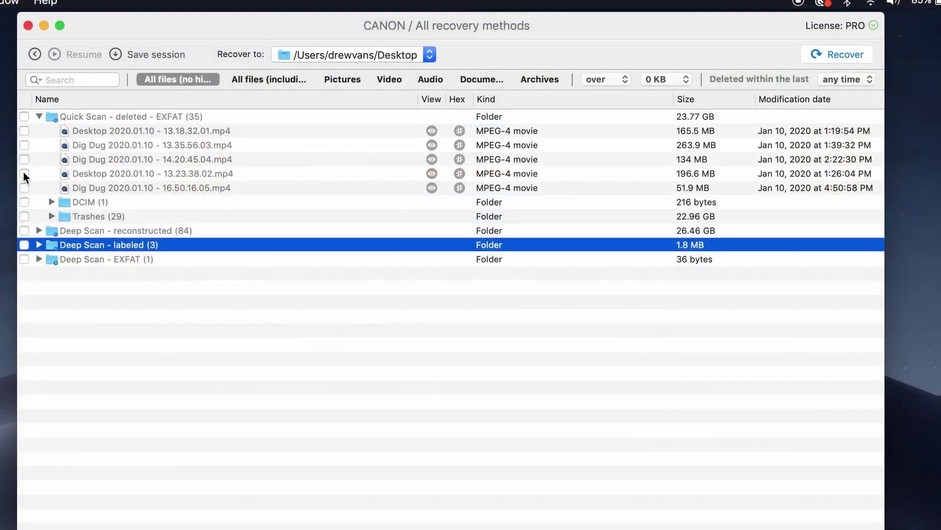
Recover Desktop 13.23.38.02, Dig Dug 14.20.45.04 and Dig Dug 13.35.56.03 to the Desktop.
click(24, 173)
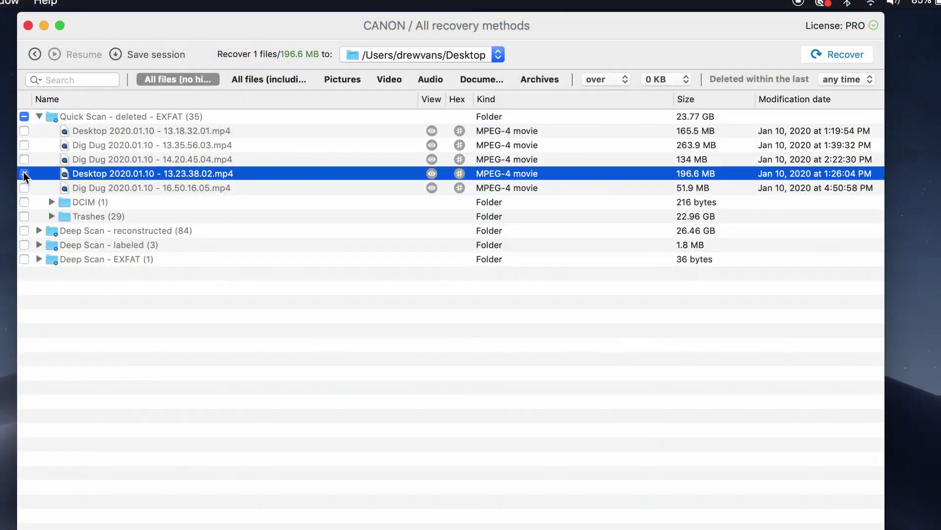
click(24, 160)
click(24, 145)
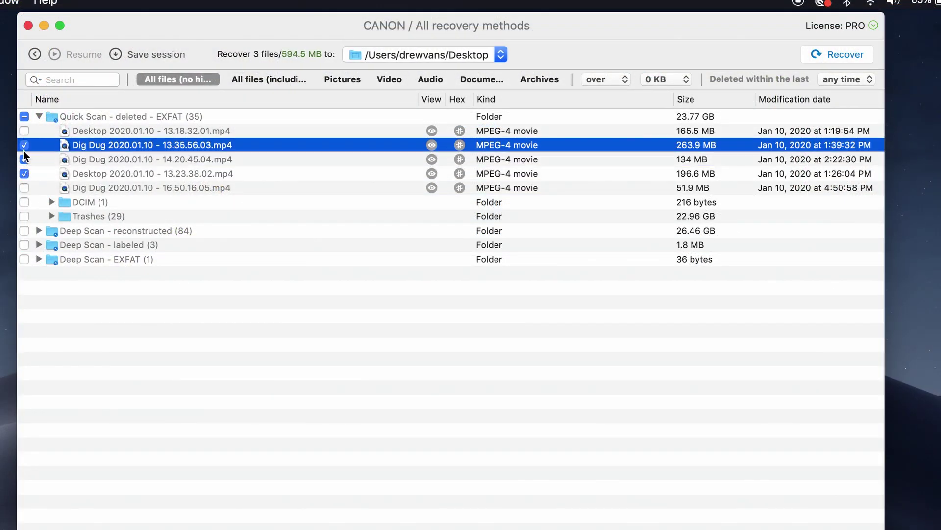
click(445, 58)
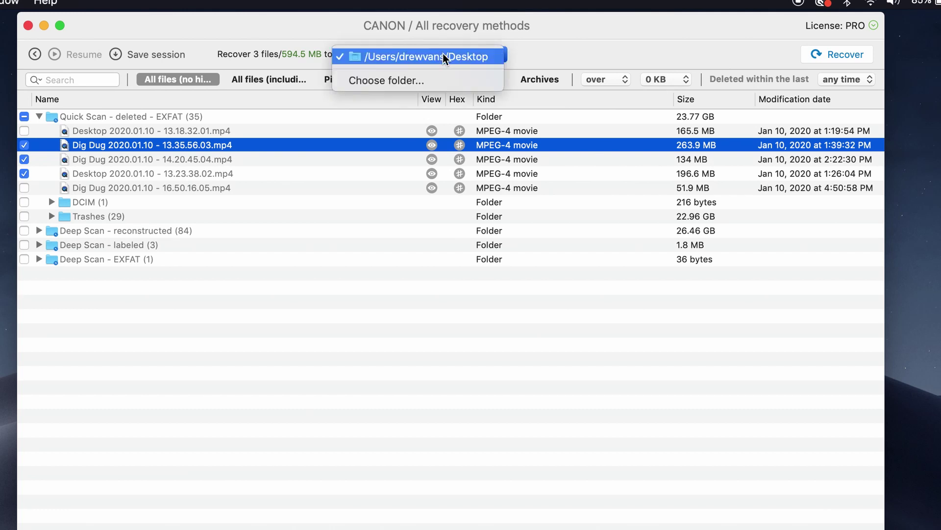
click(444, 57)
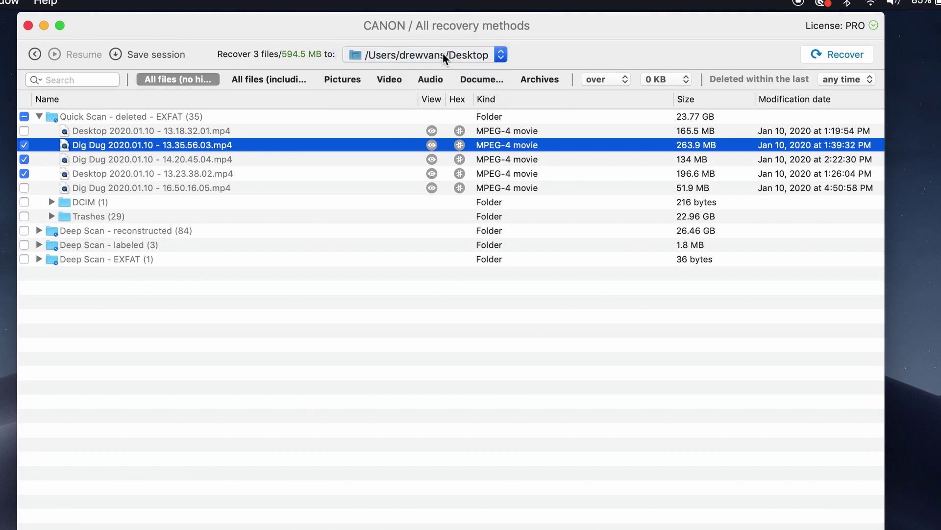
click(848, 54)
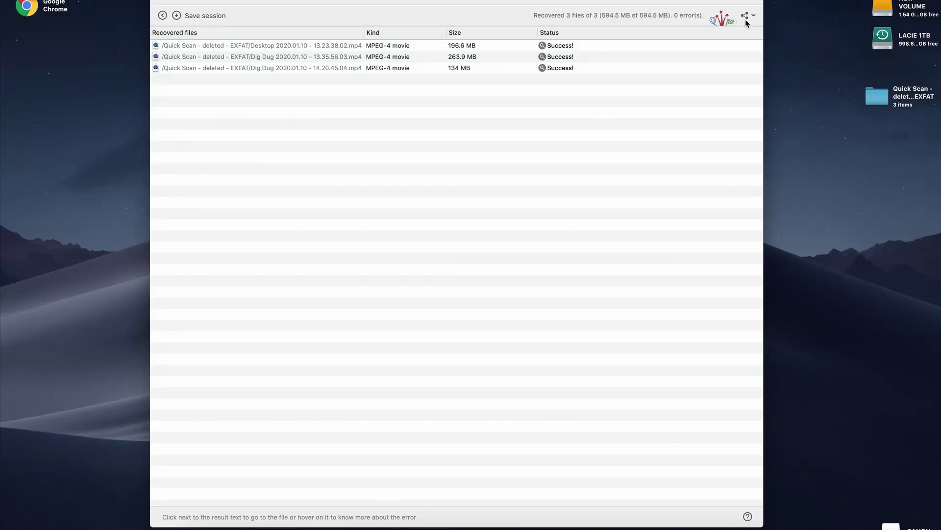
Move the recovered Quick Scan - deleted - EXFAT folder lower on the desktop and open it.
drag(877, 102, 792, 164)
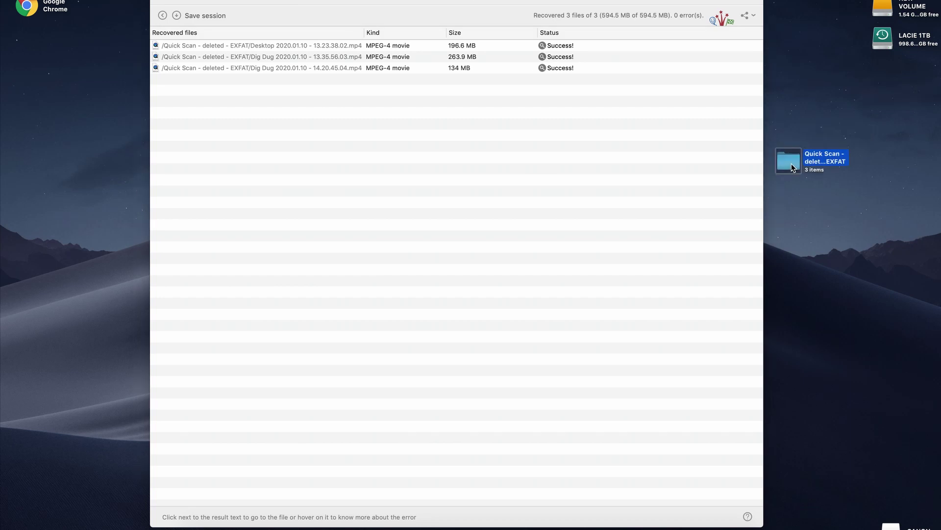
double_click(790, 166)
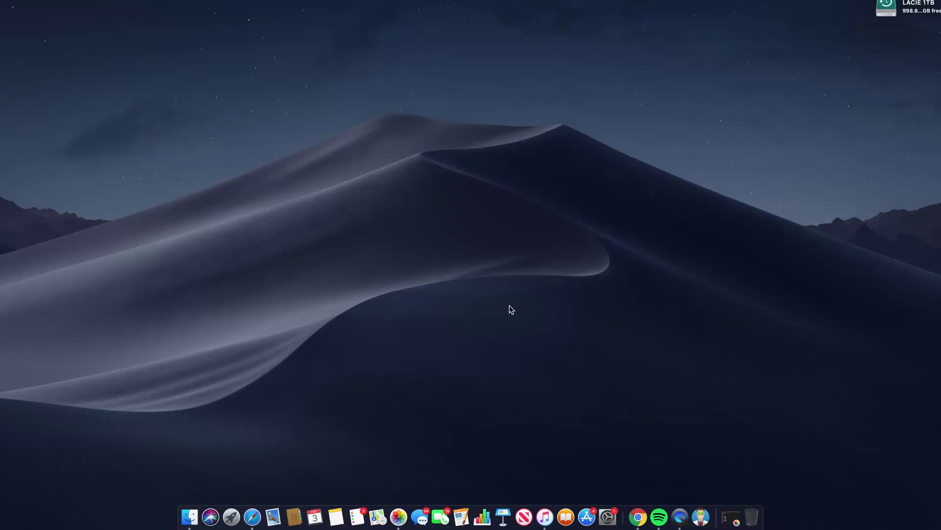
Recover the car-window item from the Recently Deleted album in Photos.
click(730, 520)
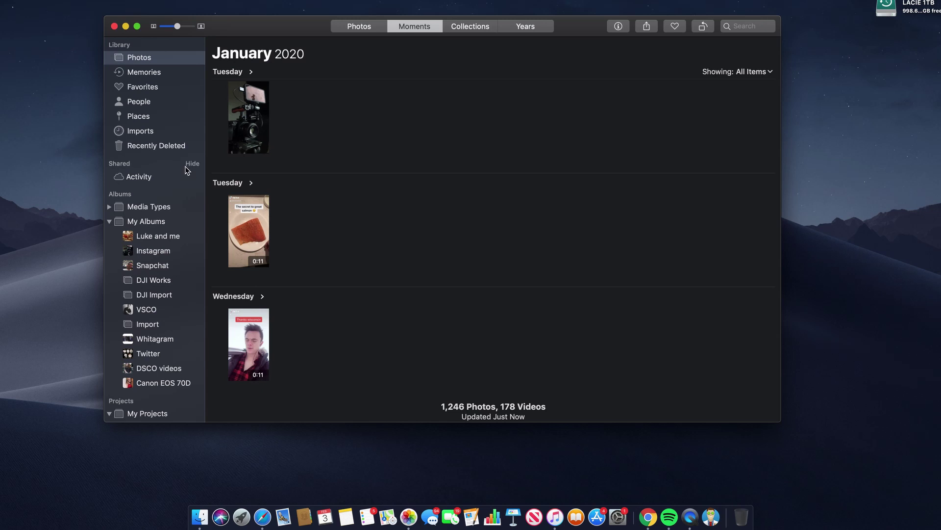
click(161, 146)
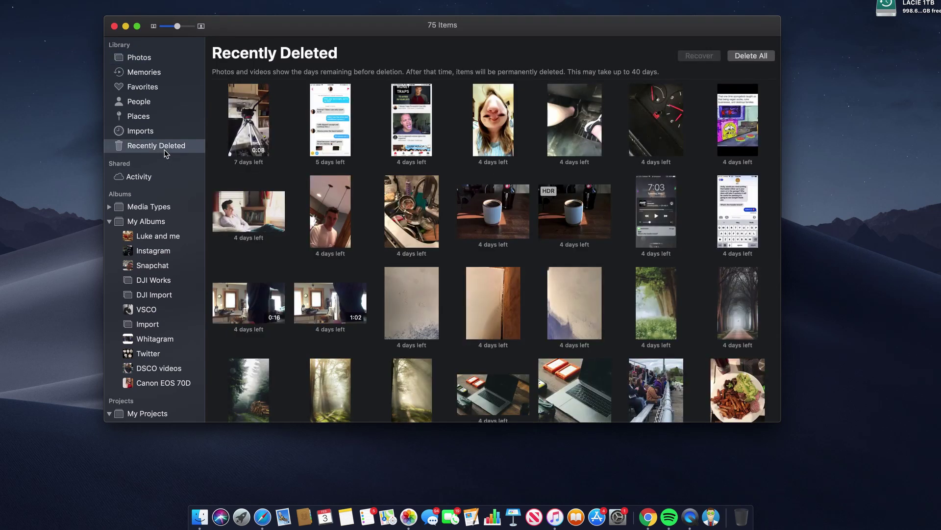
mouse_move(421, 217)
scroll(448, 289, down, 5)
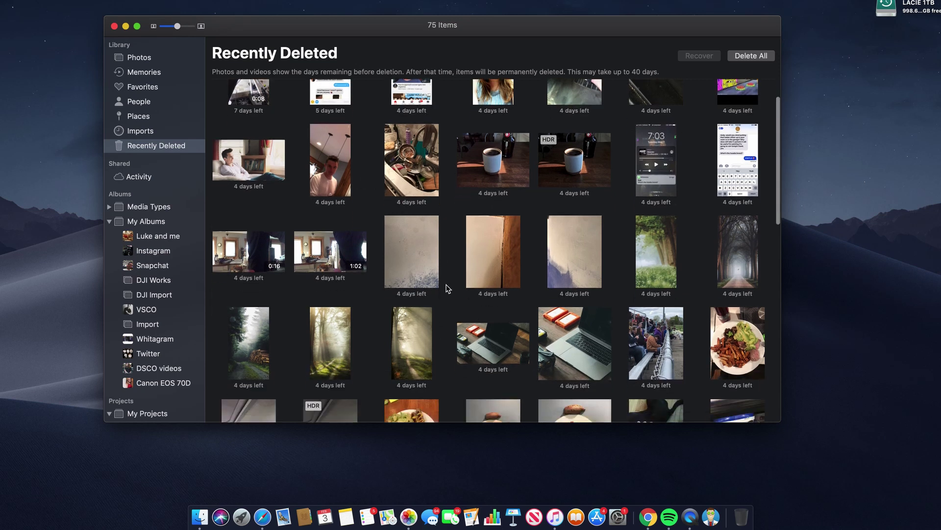
click(265, 322)
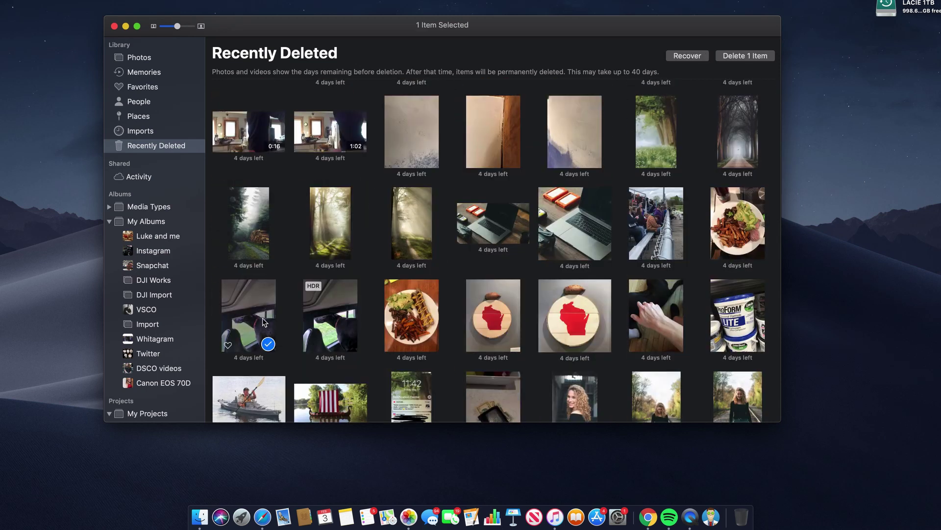
click(679, 59)
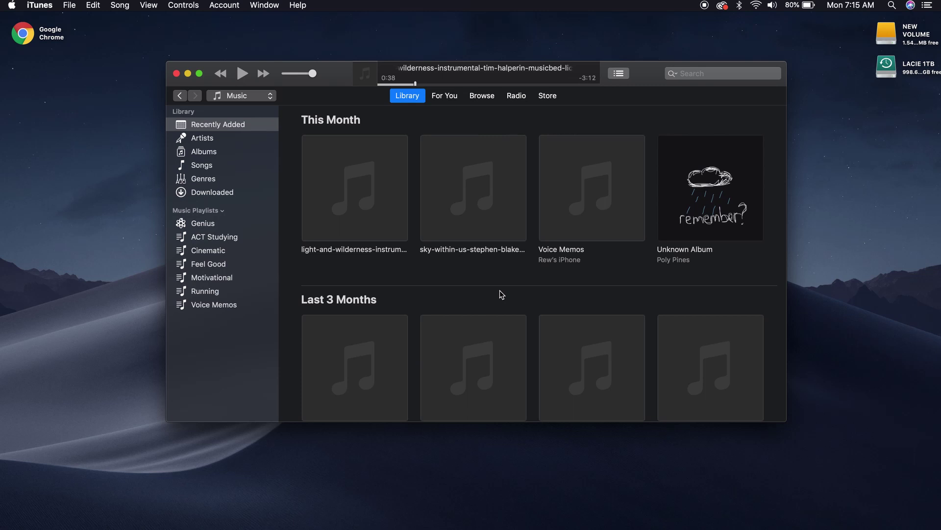
Show purchased movies via Account > Purchased, on the Movies tab.
click(225, 6)
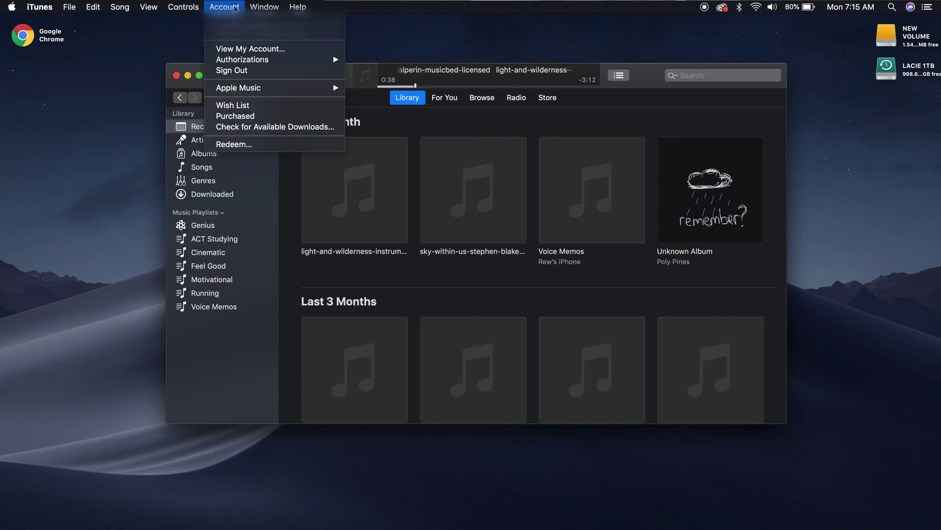
click(255, 116)
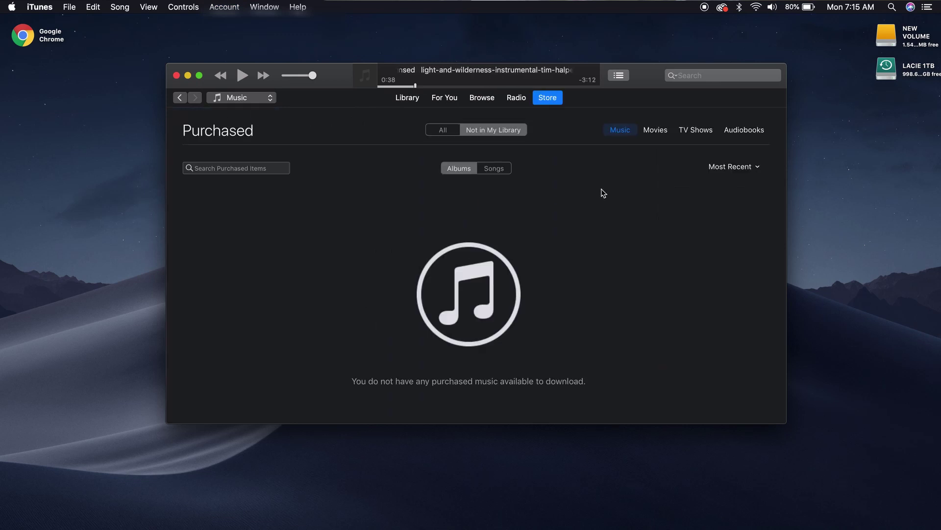
click(657, 133)
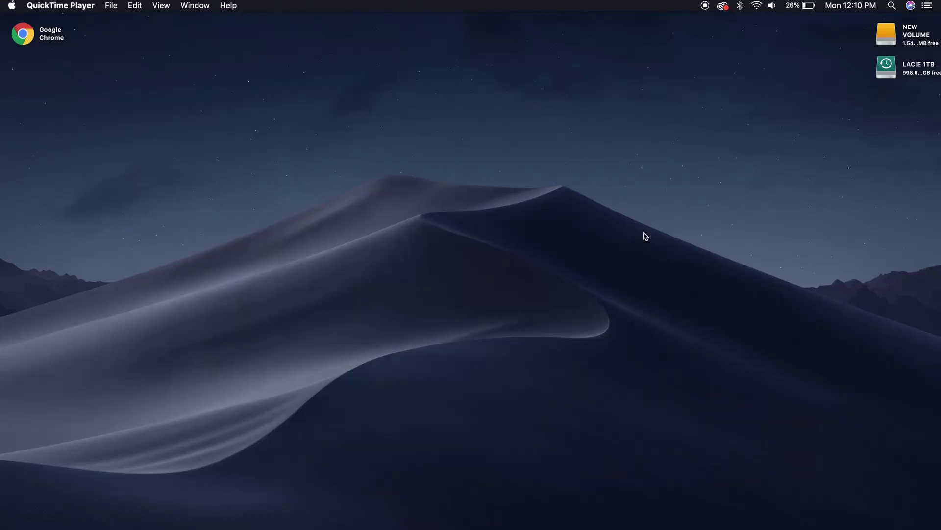
Launch Terminal from Spotlight search.
click(893, 6)
text(term)
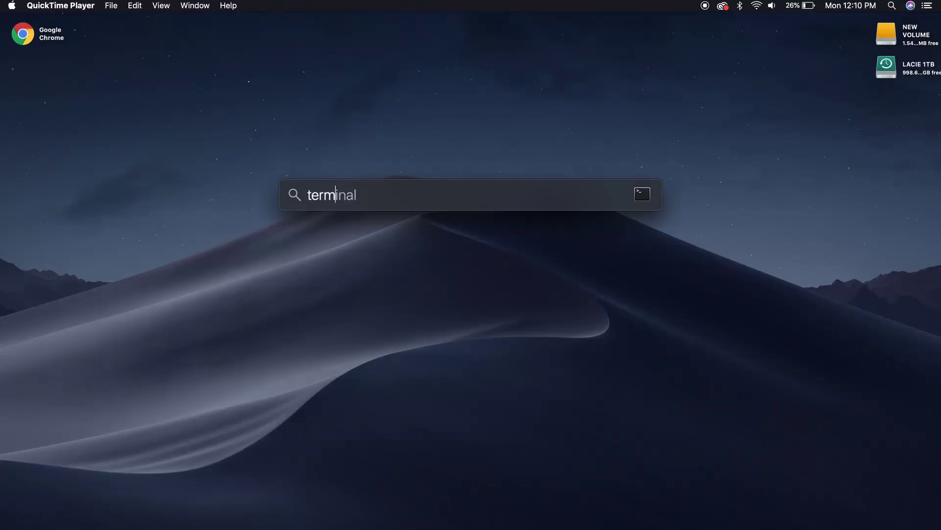
key(Return)
Run cd .Trash, then mv info.txt ~/Desktop/ to move the file to the Desktop.
text(cd )
text(.Trash)
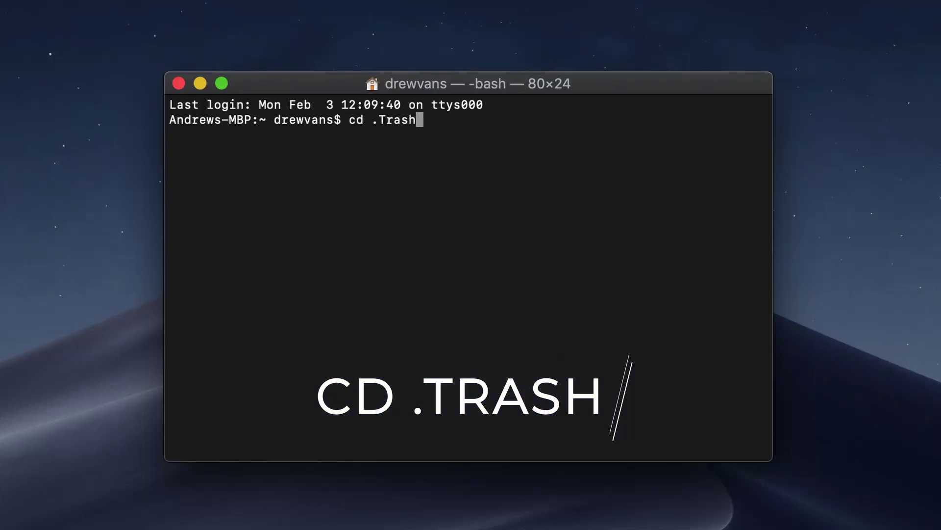
key(Return)
text(mv info.txt ~/Desktop/)
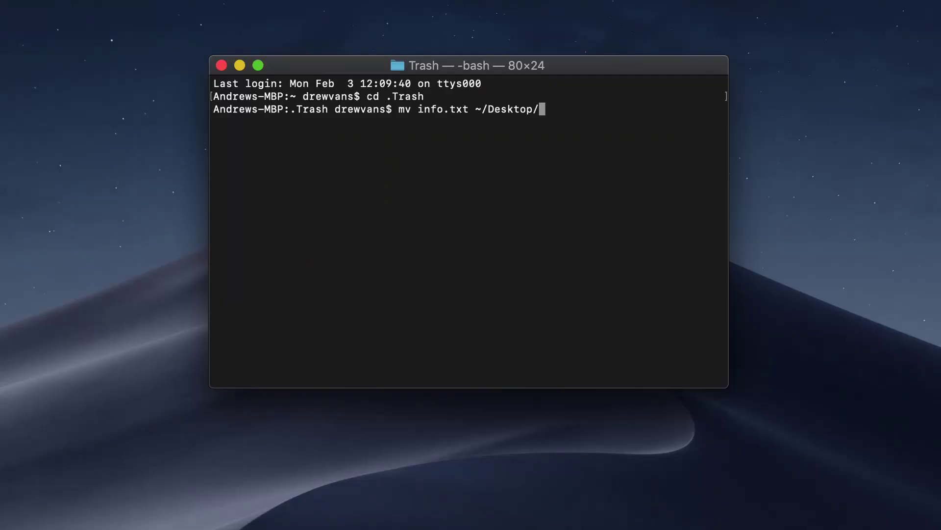
key(Return)
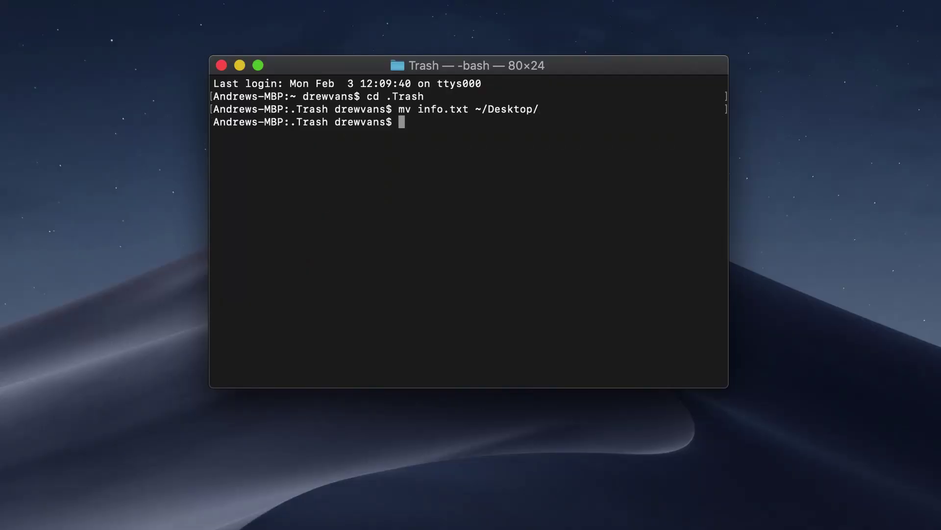